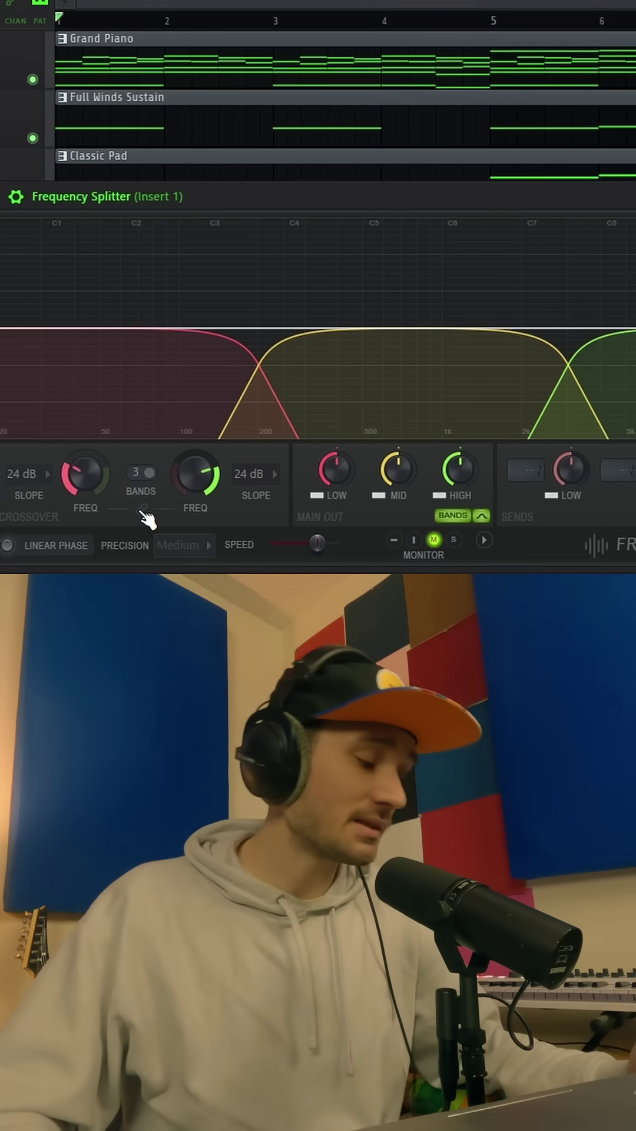
Step: Sweep the low/mid crossover FREQ knob, then bring up its right-click options
left_click_drag(86, 473, 86, 509)
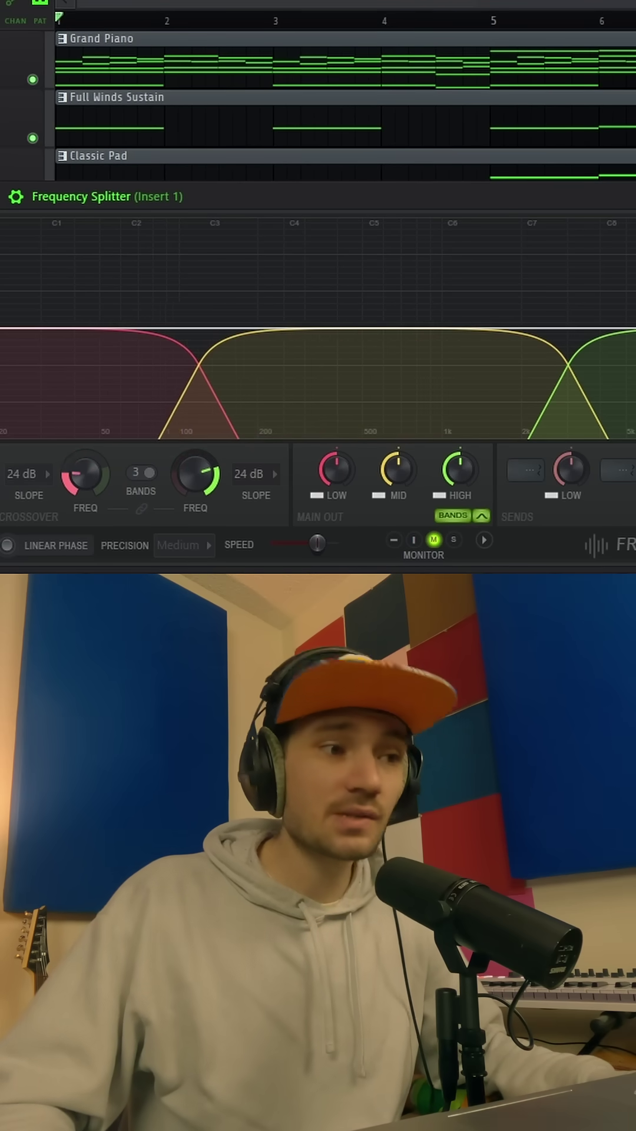
right_click(83, 474)
Step: Reset the crossover frequency and start linking the MAIN OUT LOW level to a controller
left_click(117, 476)
right_click(337, 215)
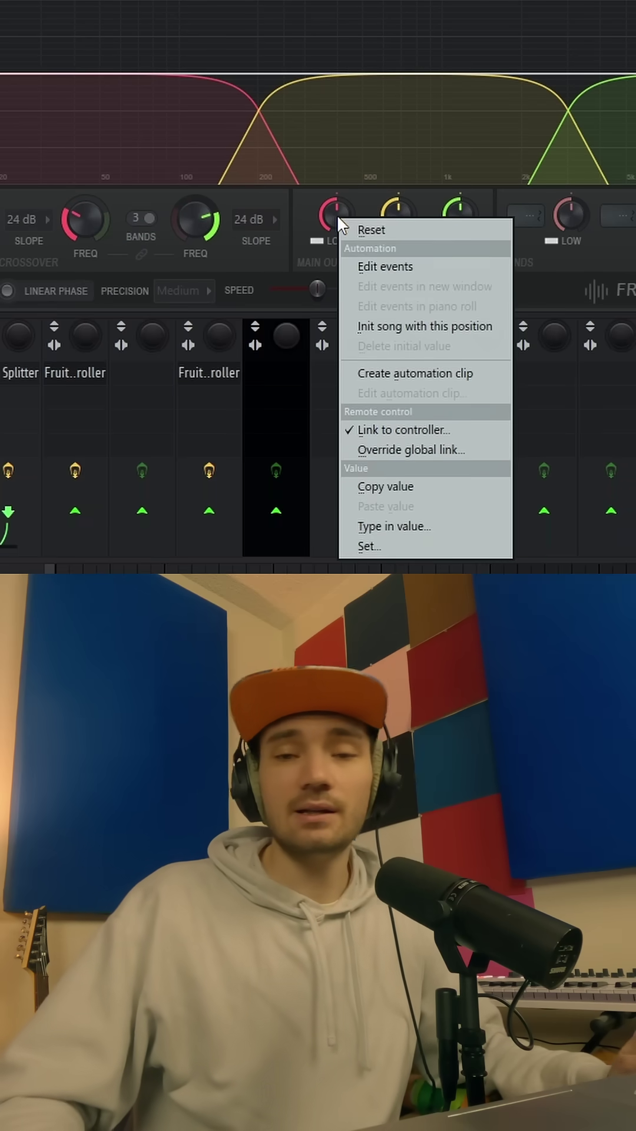
left_click(402, 429)
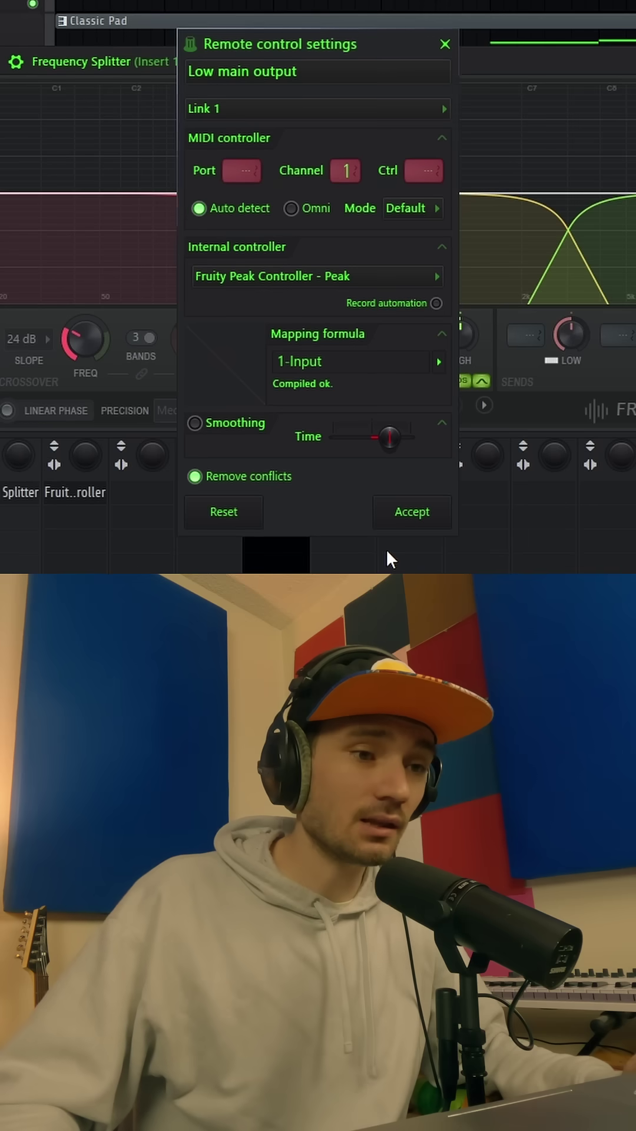
Step: Link the low output to Fruity Peak Controller - Peak with an Inverted mapping and accept
left_click(318, 276)
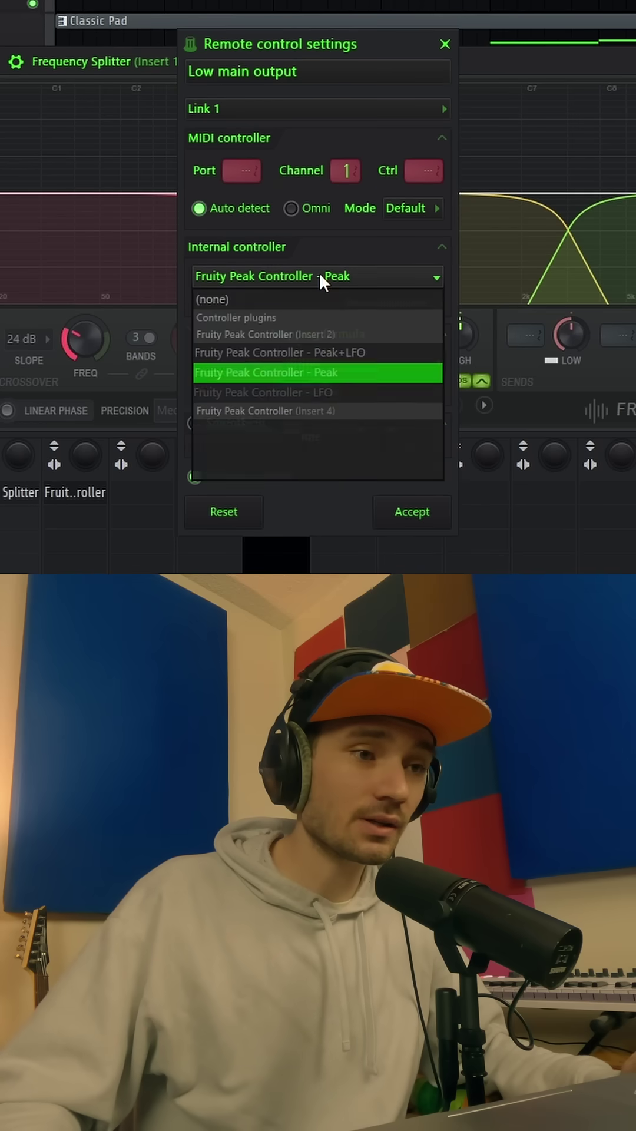
left_click(325, 371)
left_click(438, 361)
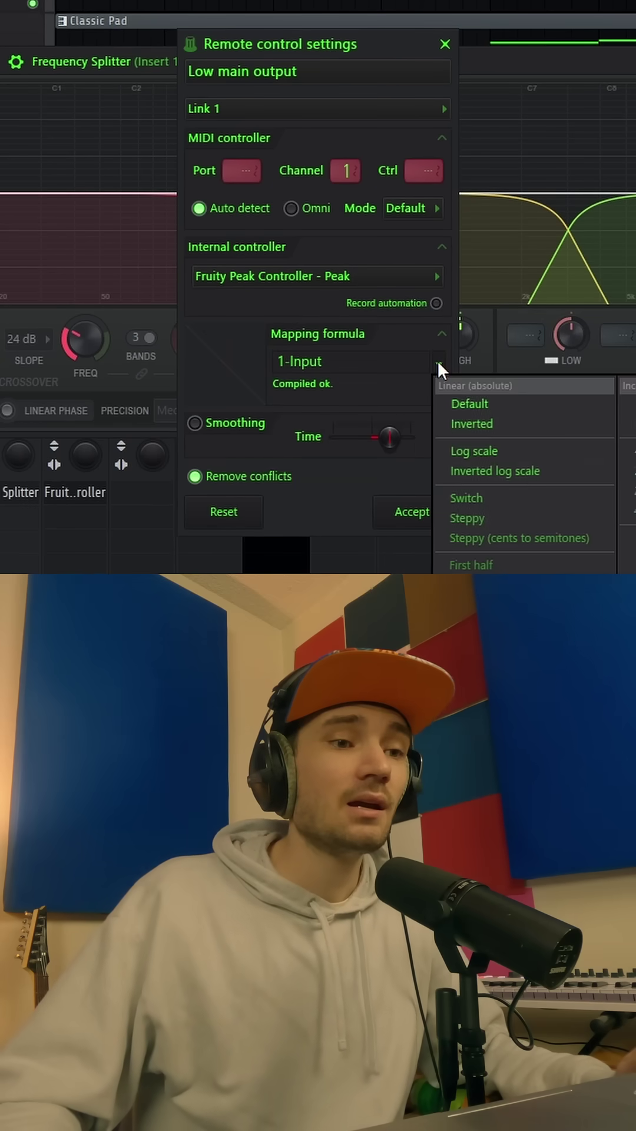
left_click(548, 425)
left_click(416, 514)
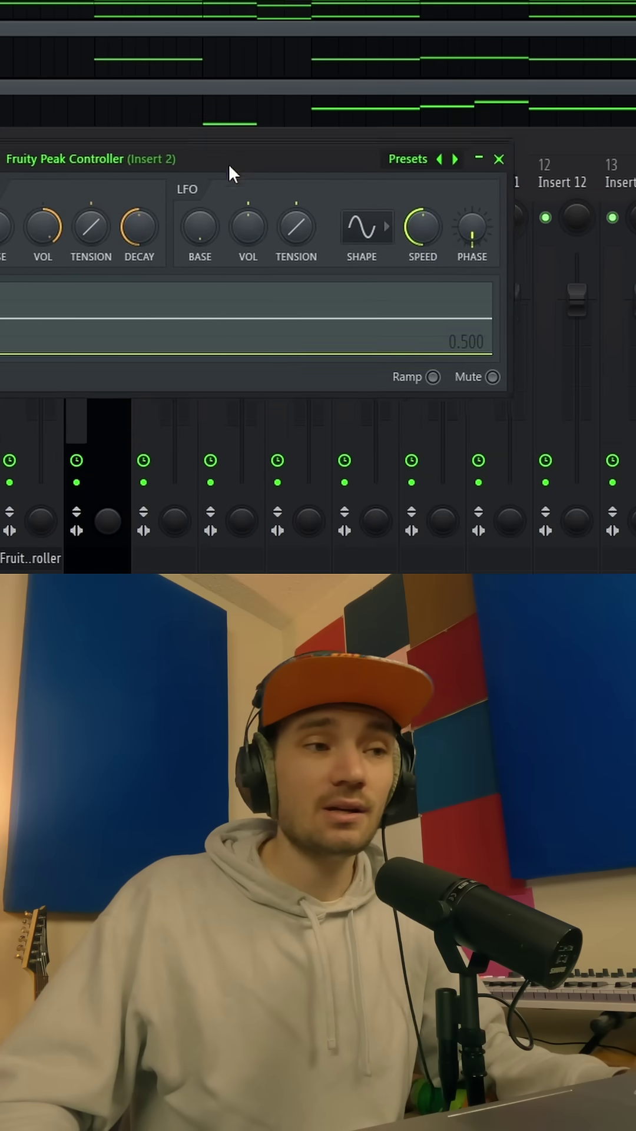
left_click_drag(228, 162, 325, 194)
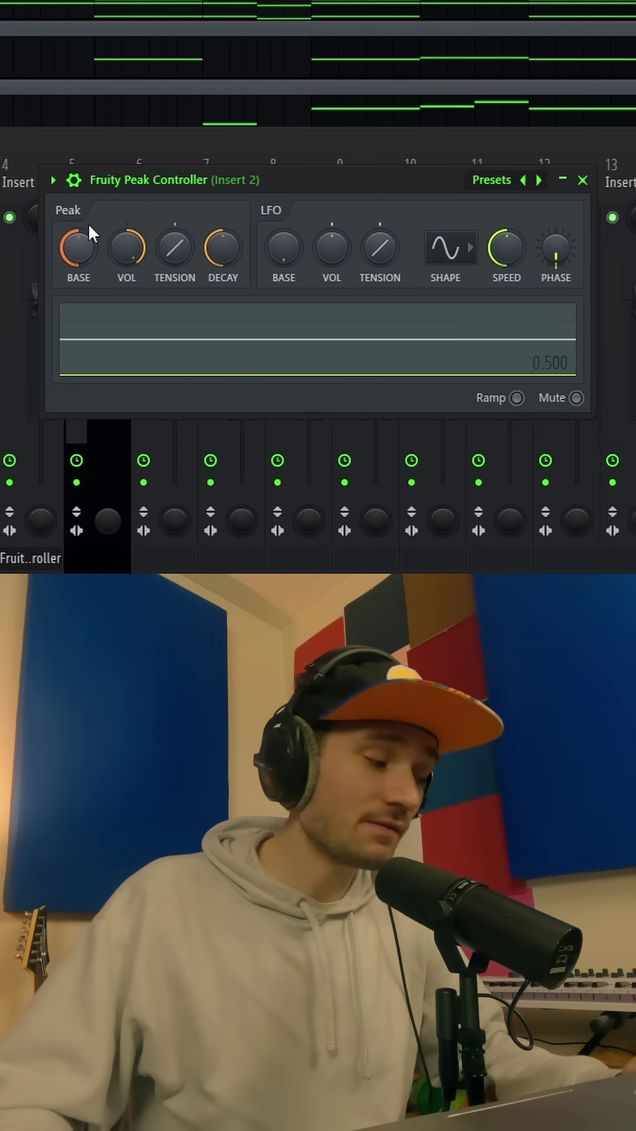